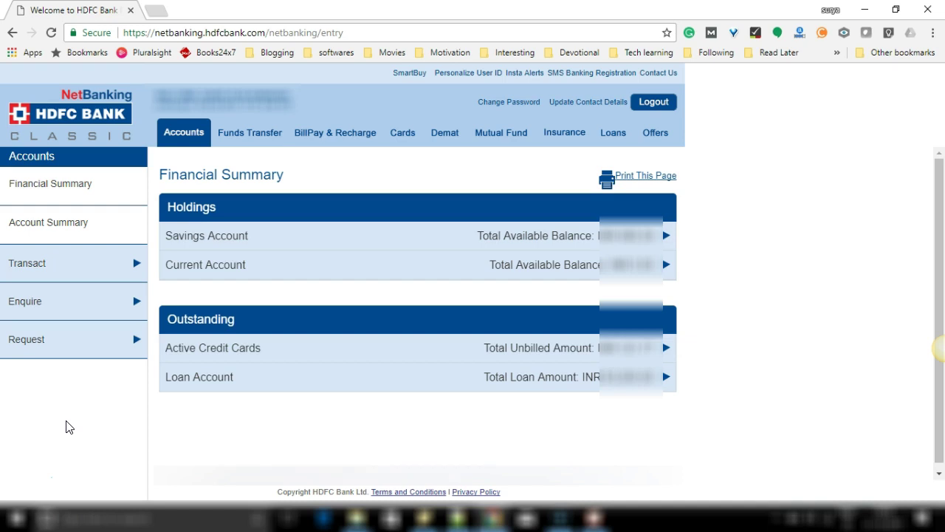
Open the Funds Transfer page and scroll through the listed transaction types.
left_click(76, 427)
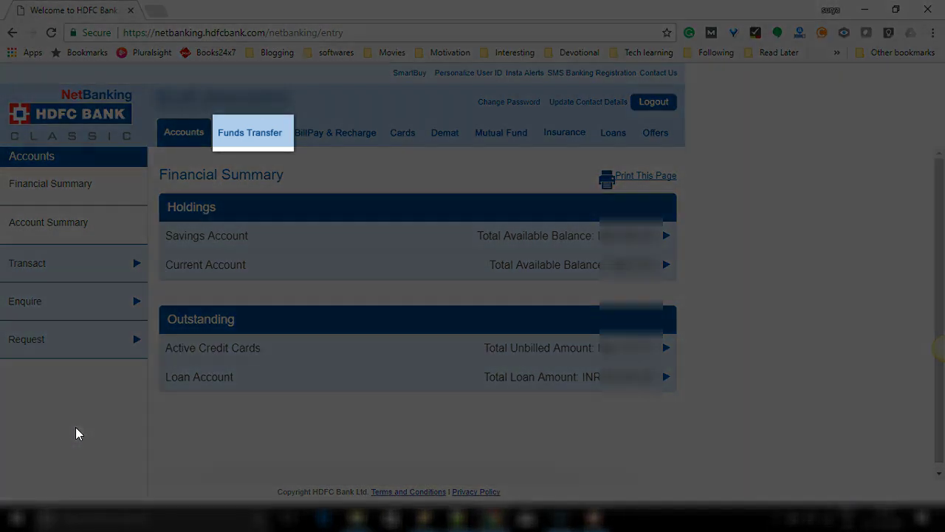
left_click(256, 148)
left_click(258, 139)
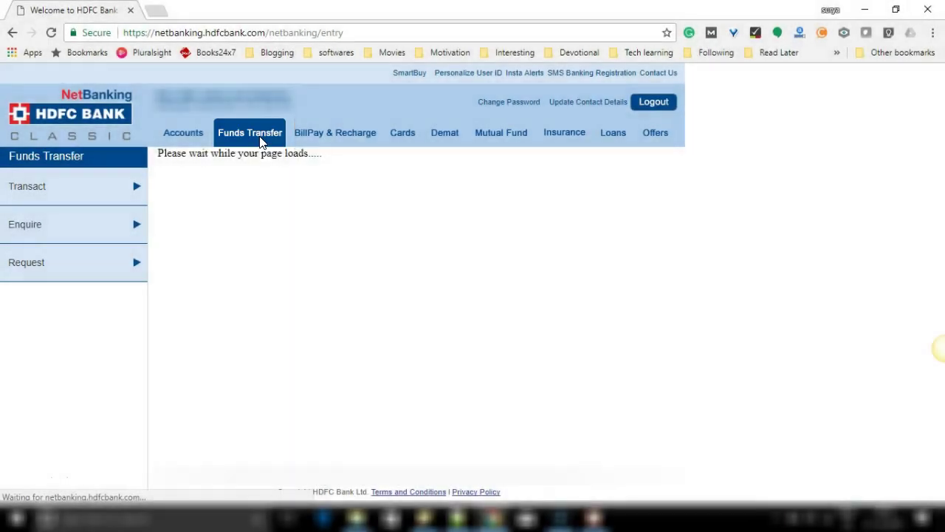
scroll(436, 381, "down", 1)
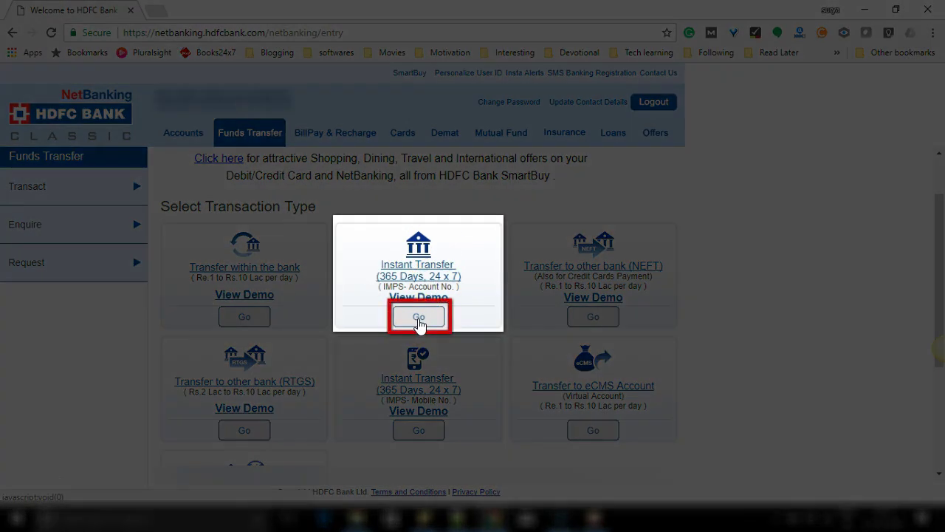
Start an Instant Transfer (IMPS – Account No.) and review the empty Enter Details form.
left_click(419, 320)
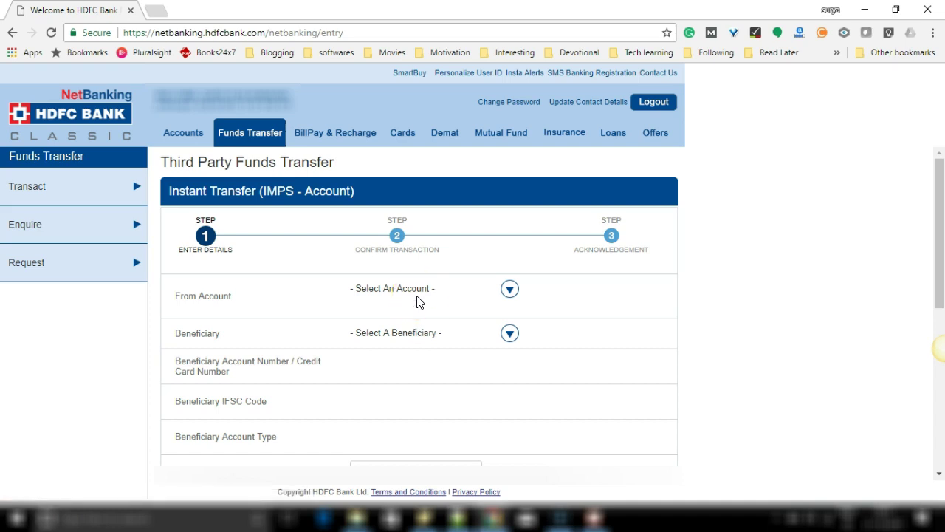
scroll(316, 315, "down", 1)
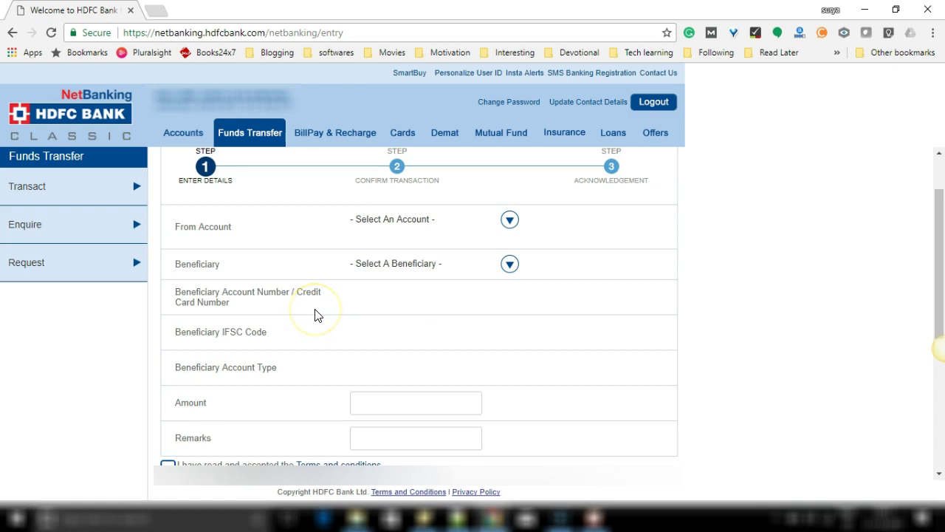
scroll(289, 268, "up", 1)
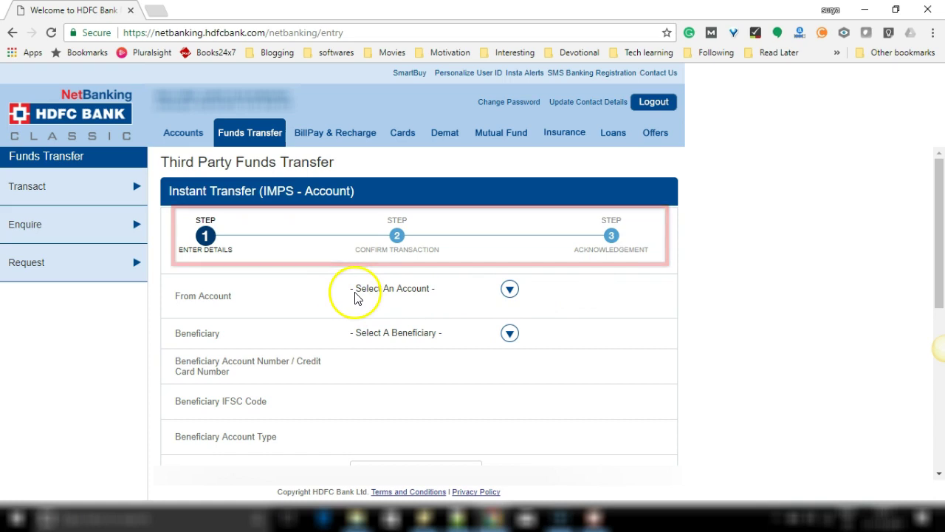
scroll(286, 308, "down", 1)
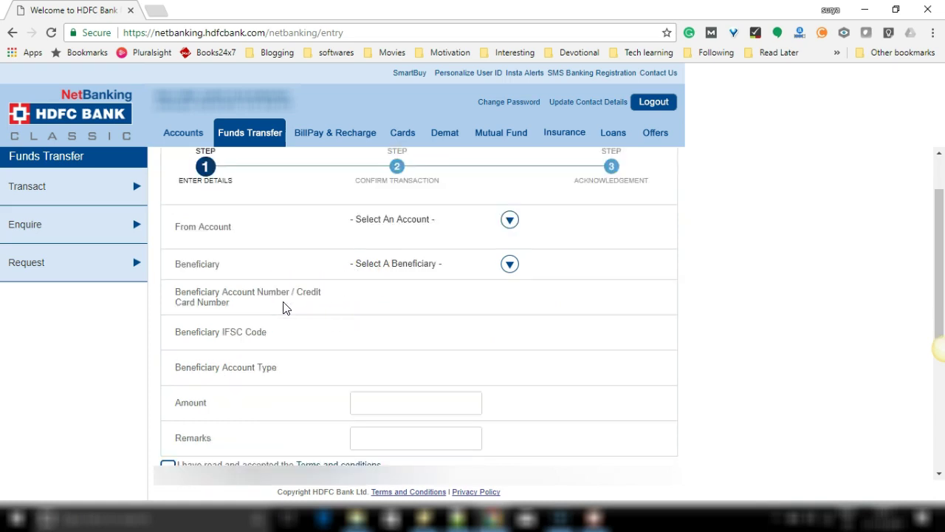
Pick the sending account in From Account and an initial saved beneficiary.
left_click(387, 221)
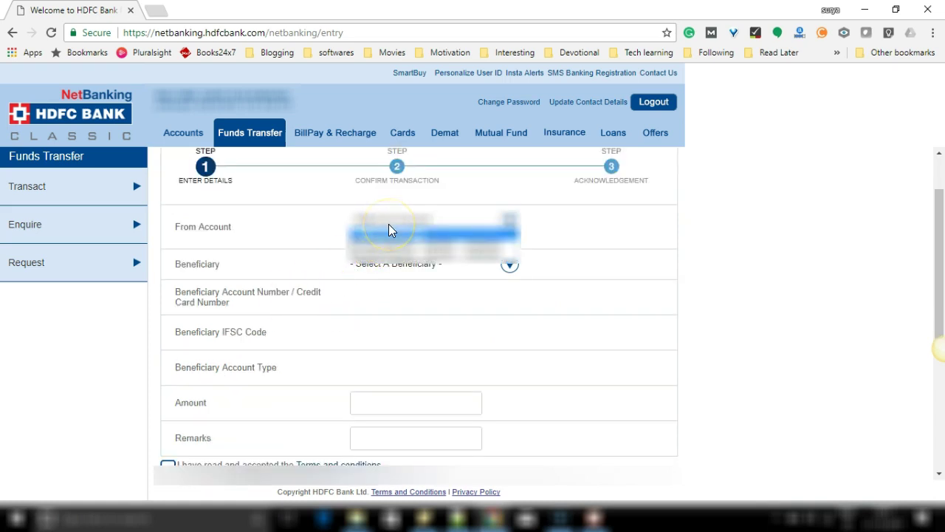
left_click(395, 254)
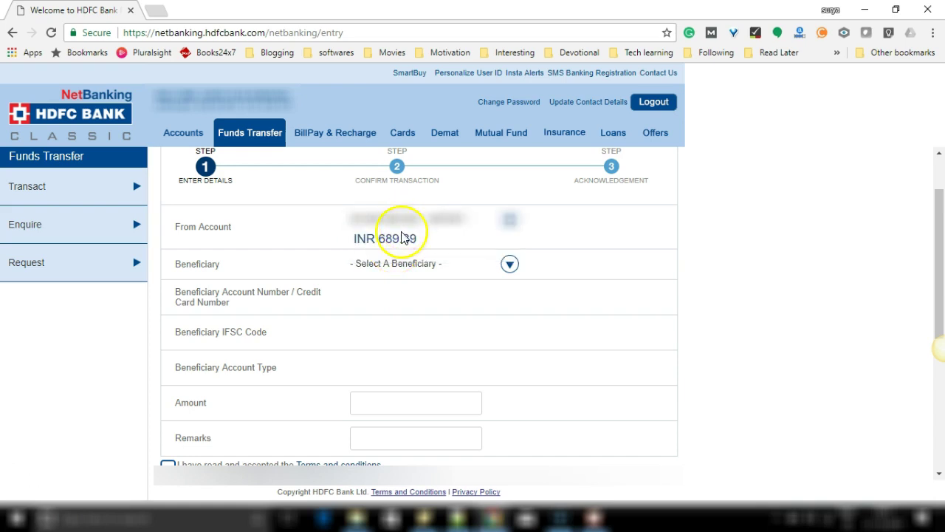
left_click(401, 258)
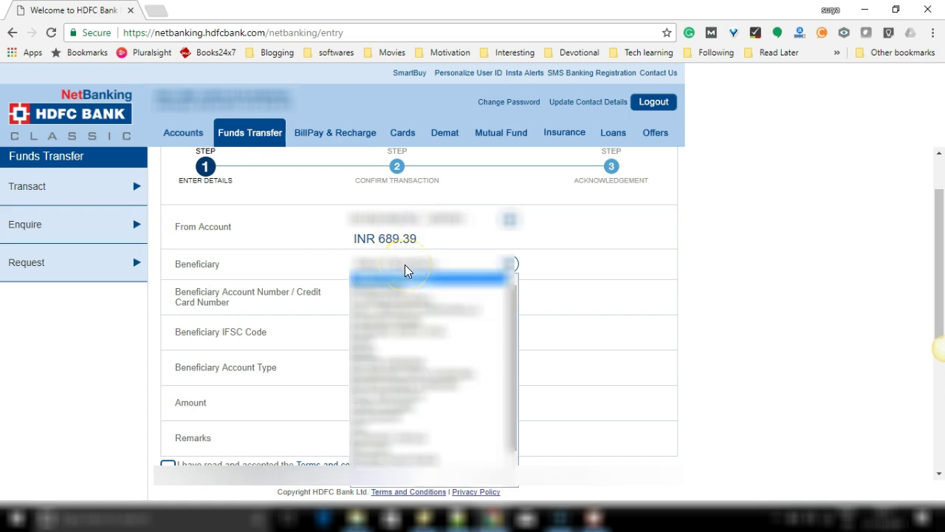
left_click(399, 341)
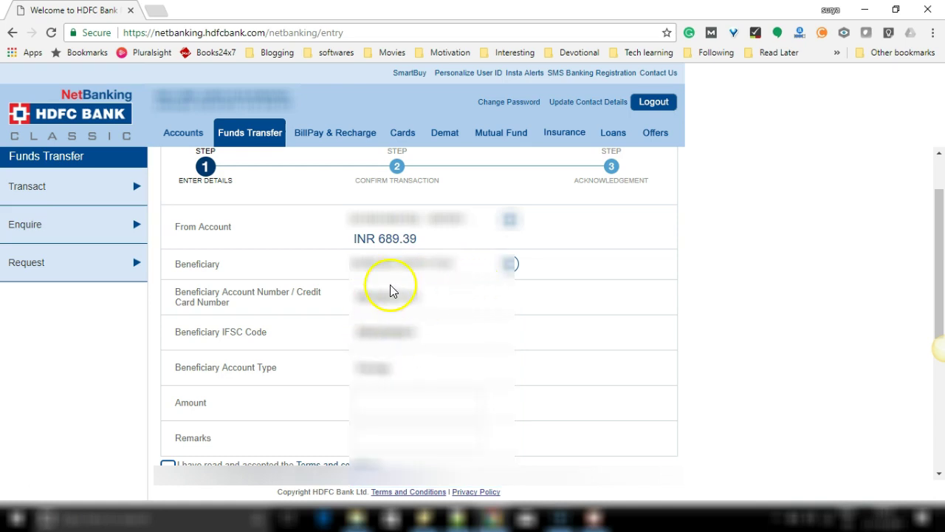
Switch to a different saved beneficiary so their account details fill in.
scroll(351, 359, "down", 1)
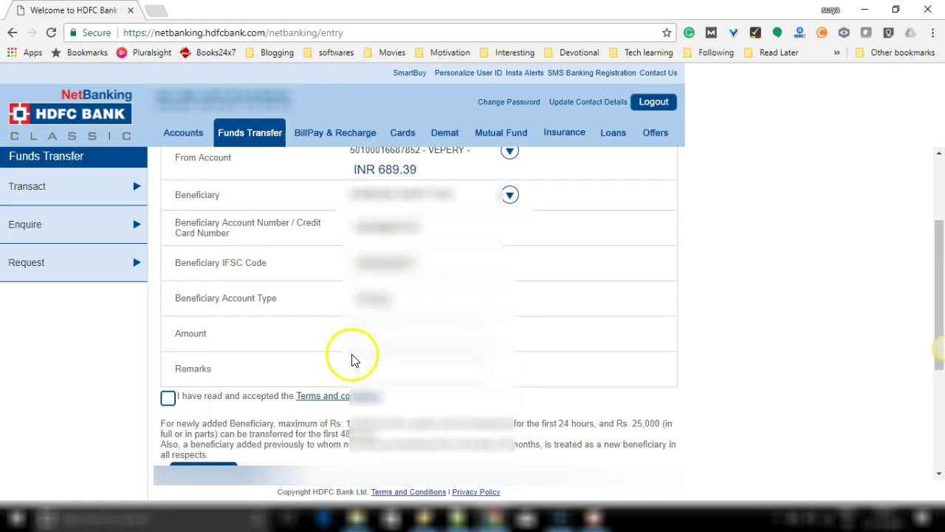
scroll(379, 337, "up", 1)
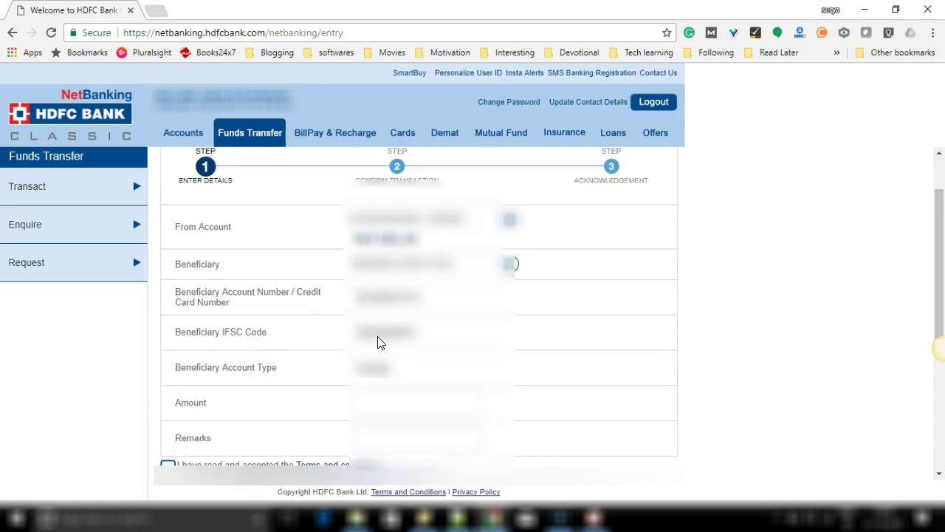
left_click(401, 267)
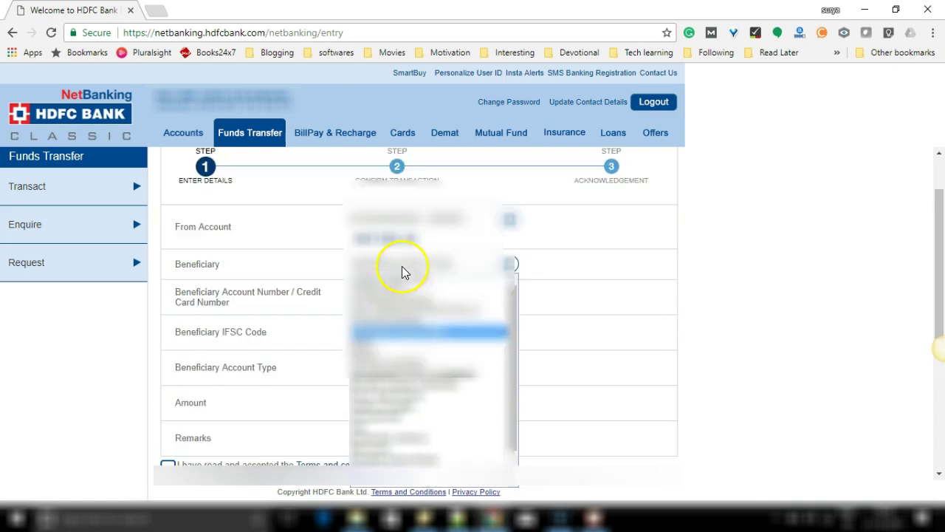
left_click(391, 397)
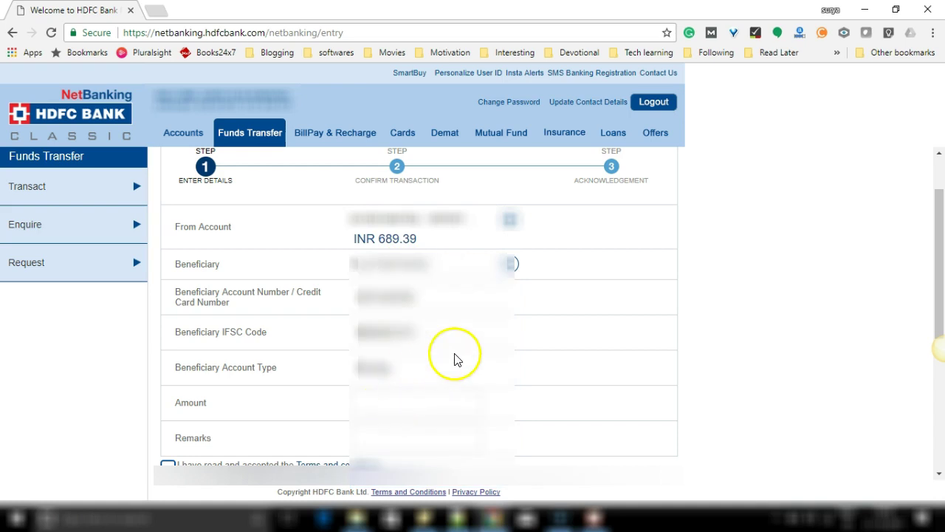
left_click(388, 400)
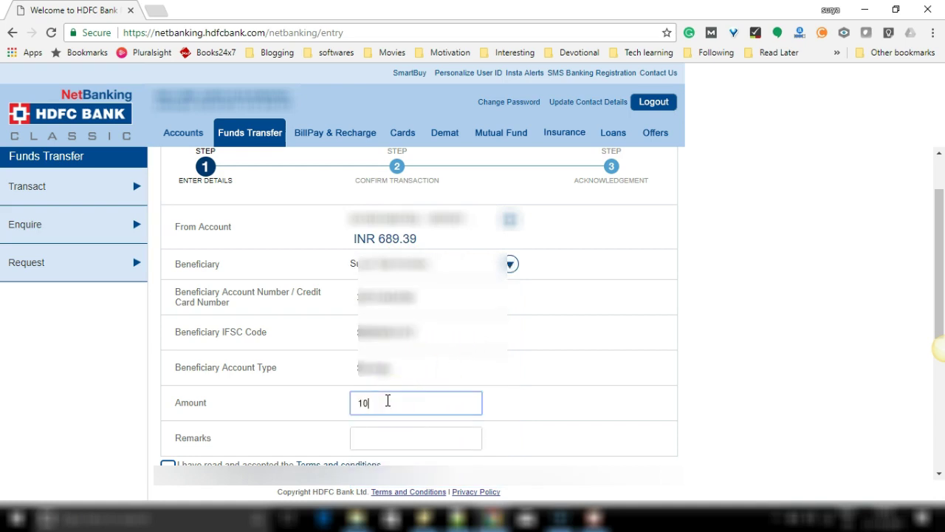
Add the remark 'hdfc imps' and accept the terms and conditions.
scroll(386, 401, "down", 1)
left_click(388, 369)
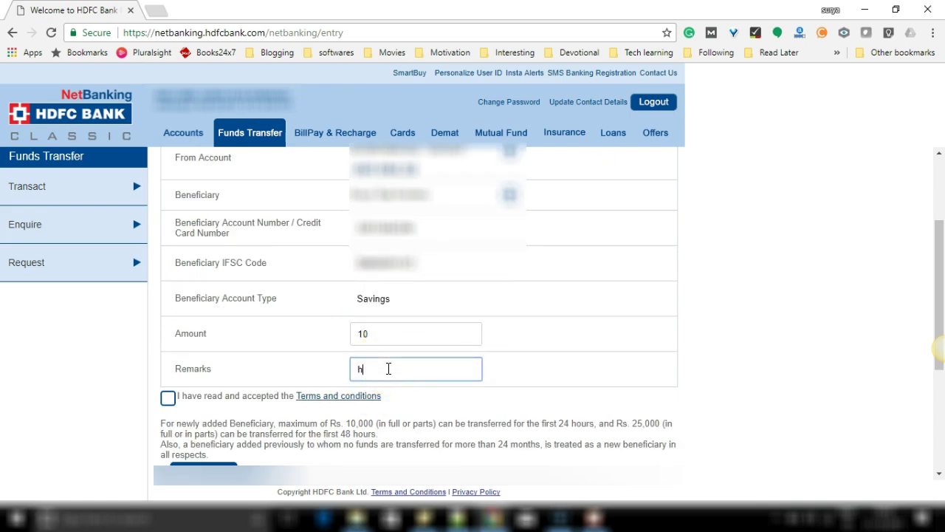
type("hdfc imps")
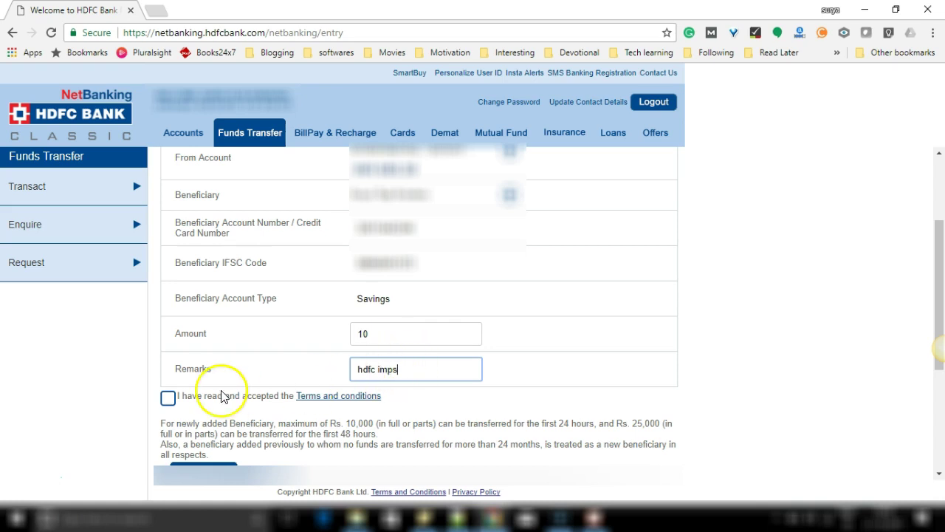
left_click(168, 401)
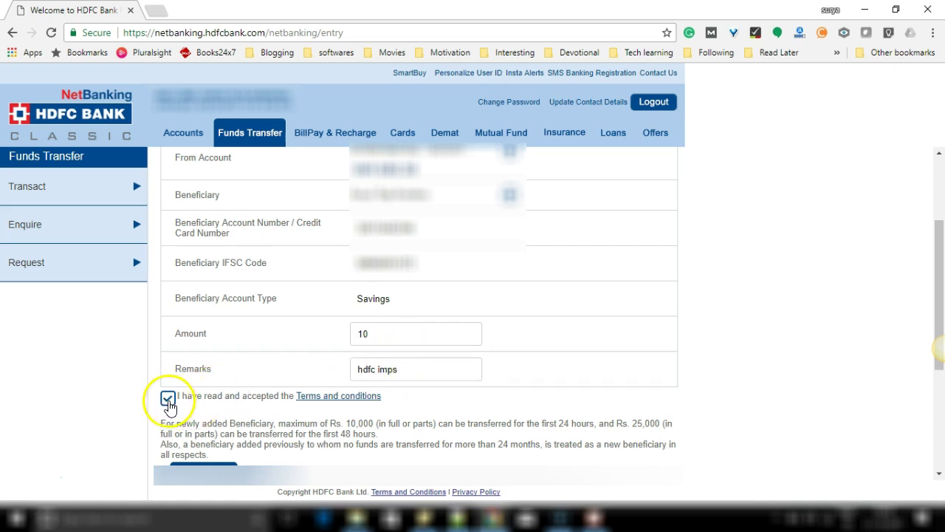
scroll(222, 394, "down", 1)
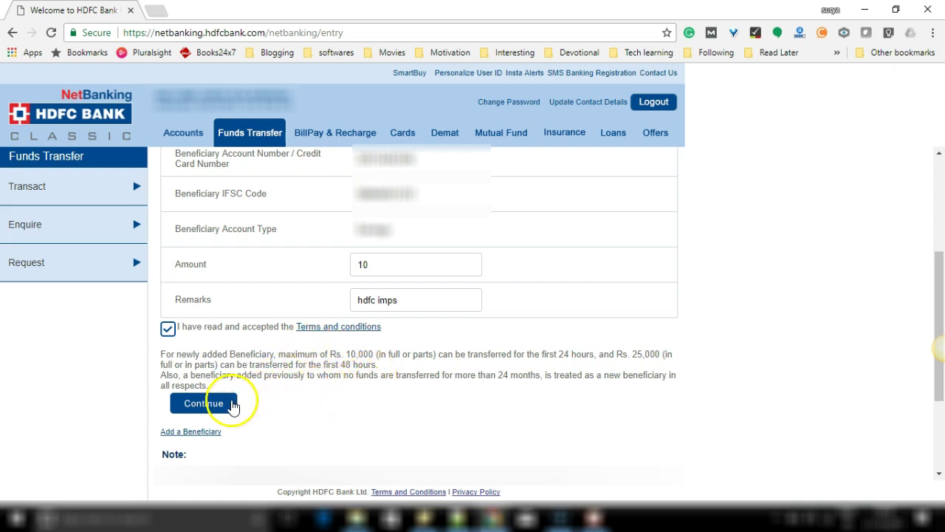
scroll(207, 399, "down", 1)
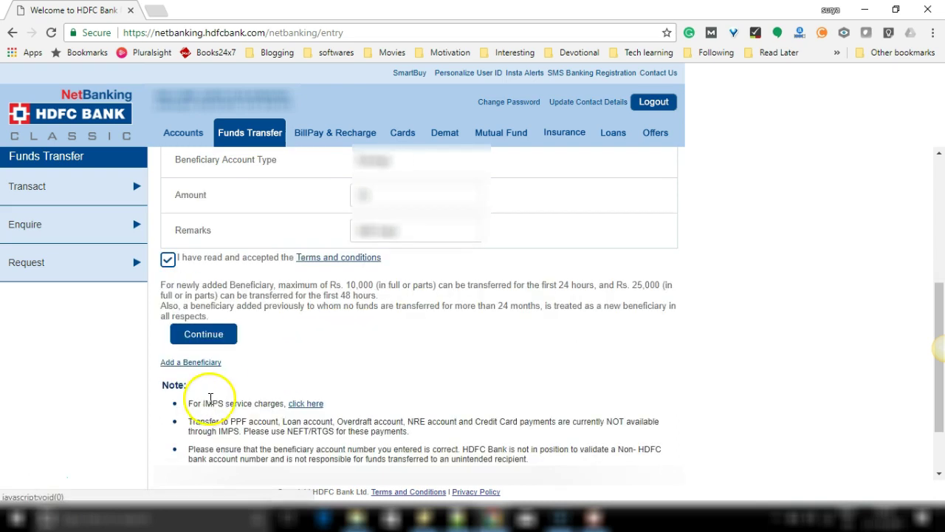
Continue to Confirm Transaction and confirm the Rs 10.00 IMPS transfer.
left_click(215, 335)
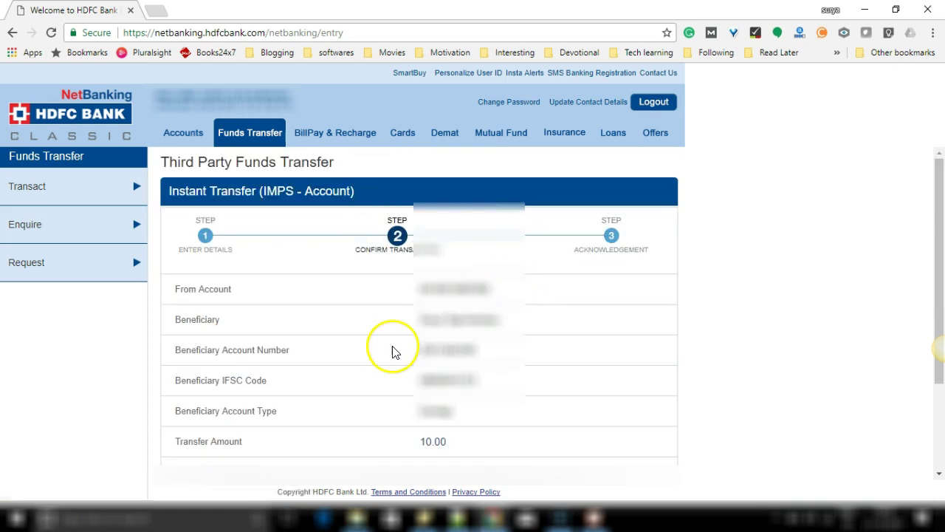
scroll(392, 350, "down", 1)
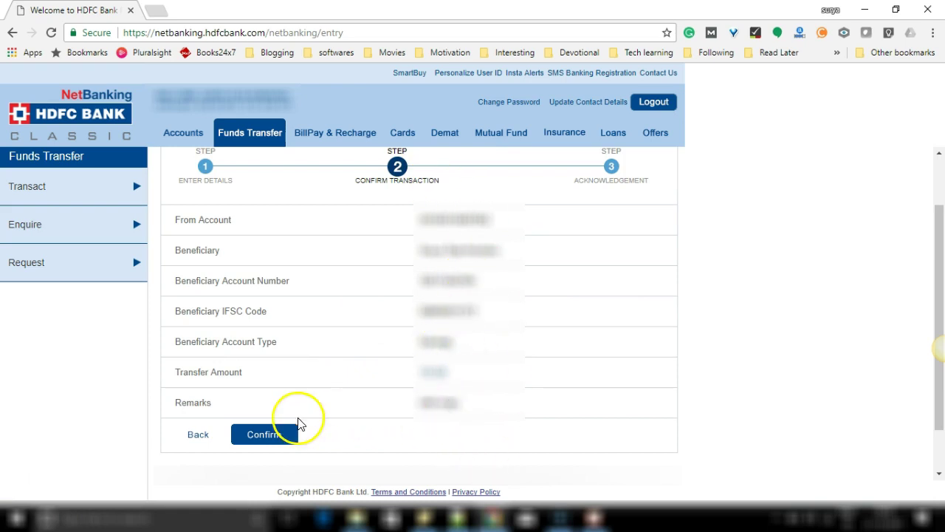
left_click(270, 436)
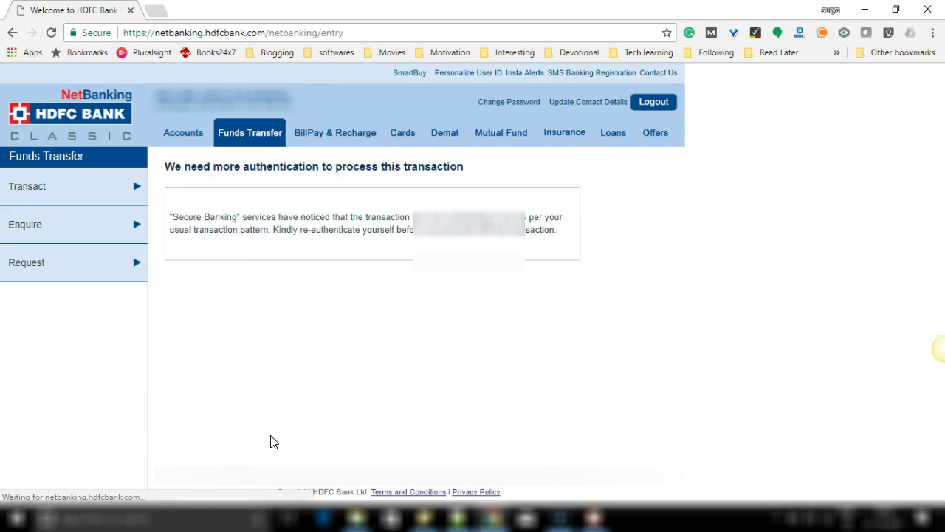
Choose Mobile no. as the OTP destination and request the one-time password.
left_click(268, 419)
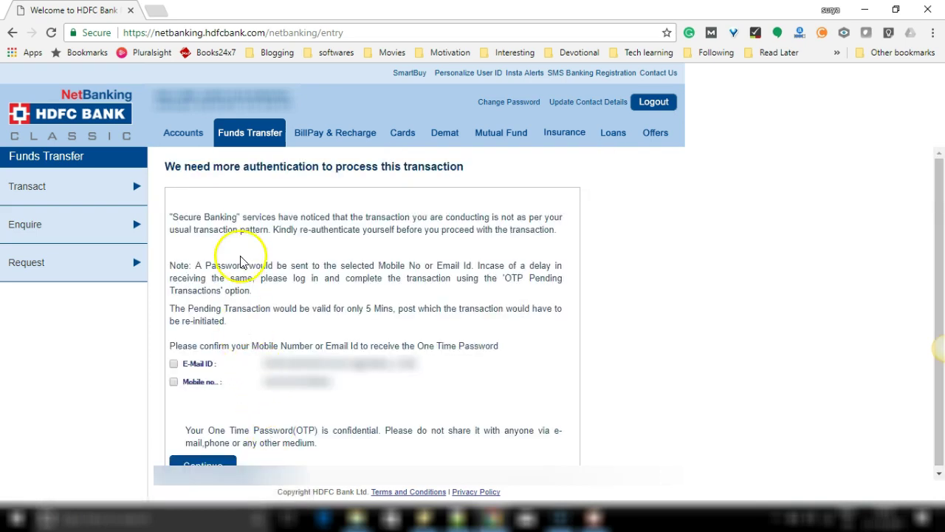
scroll(240, 218, "down", 1)
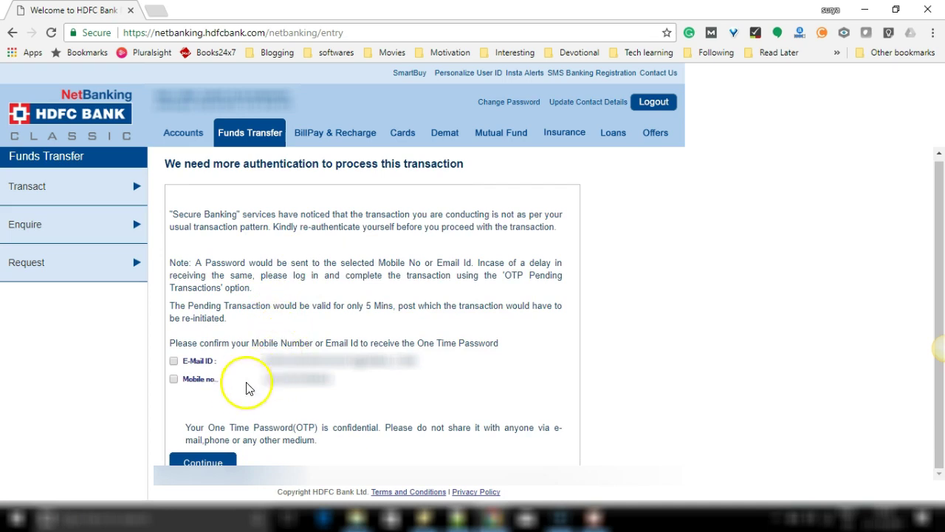
left_click(174, 380)
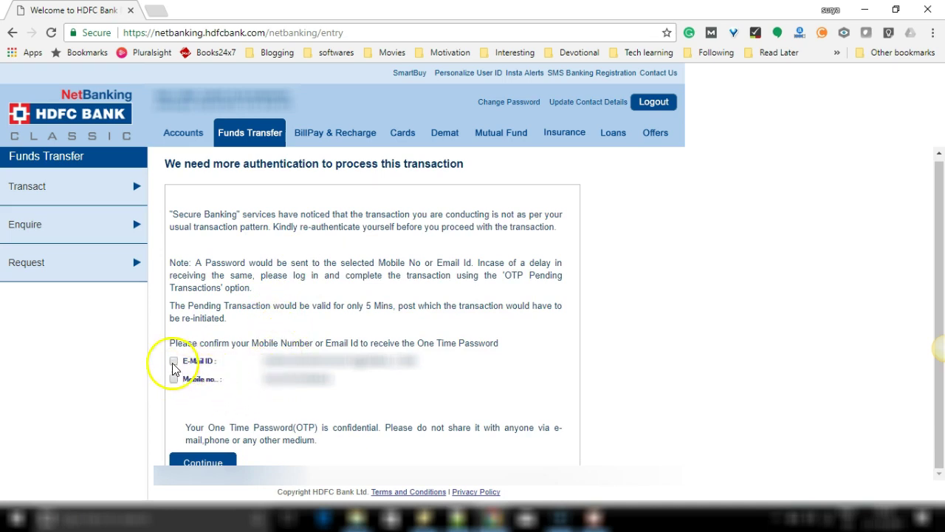
left_click(218, 464)
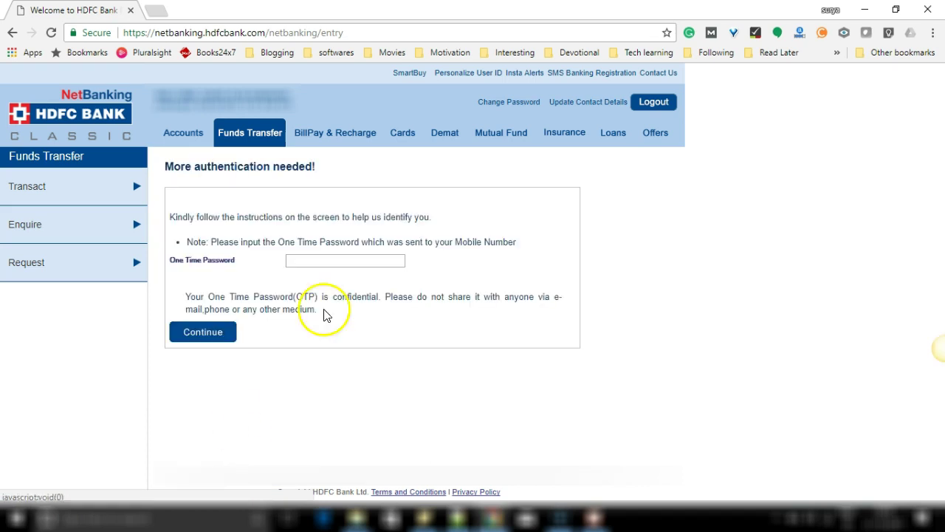
Enter the one-time password and submit it, which is rejected as incorrect.
left_click(366, 259)
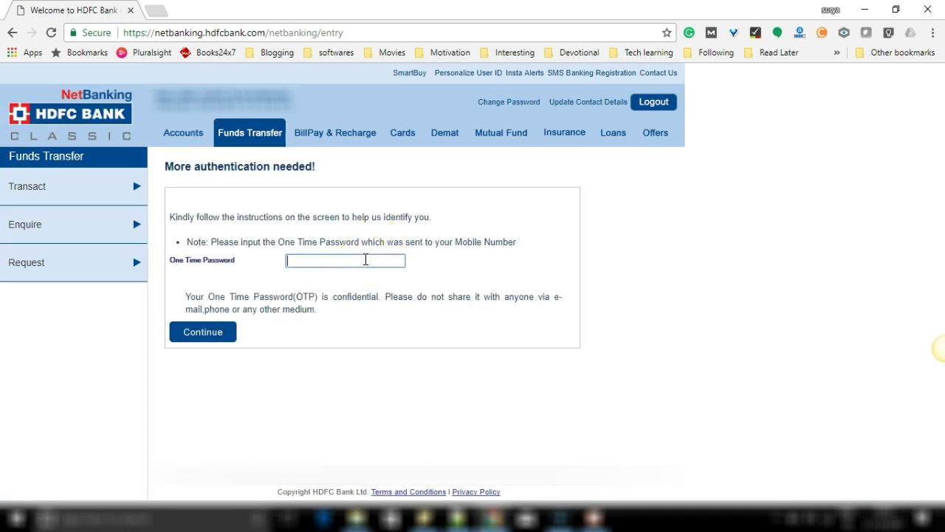
type("11")
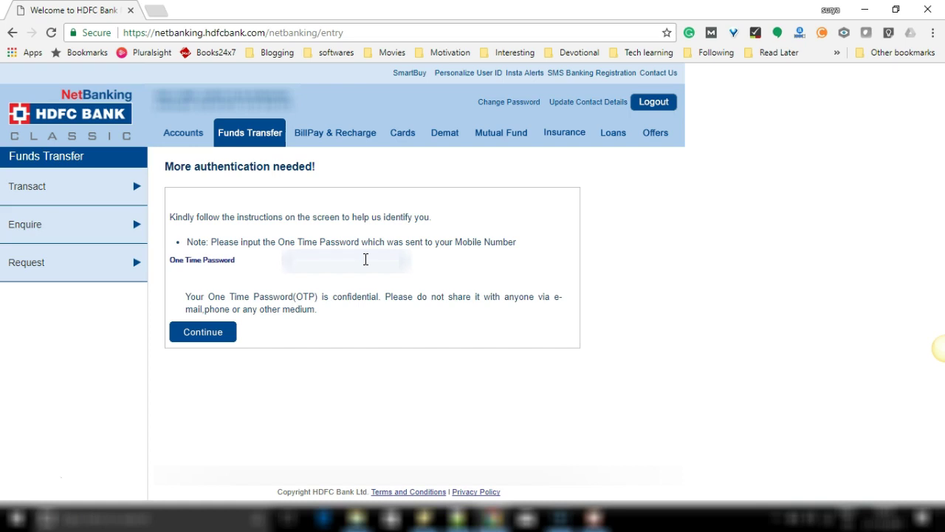
type("123456")
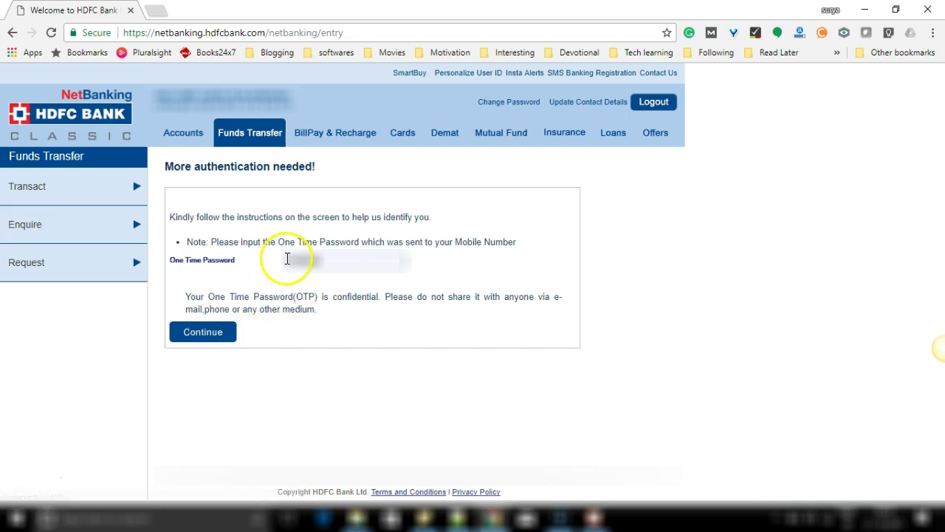
left_click(217, 331)
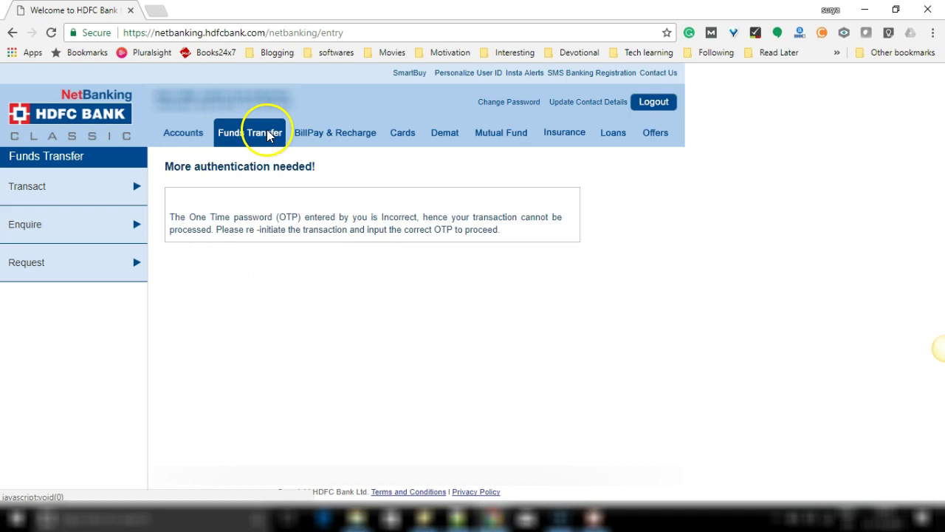
Restart the IMPS account-number transfer from Funds Transfer and select the saved beneficiary.
left_click(198, 133)
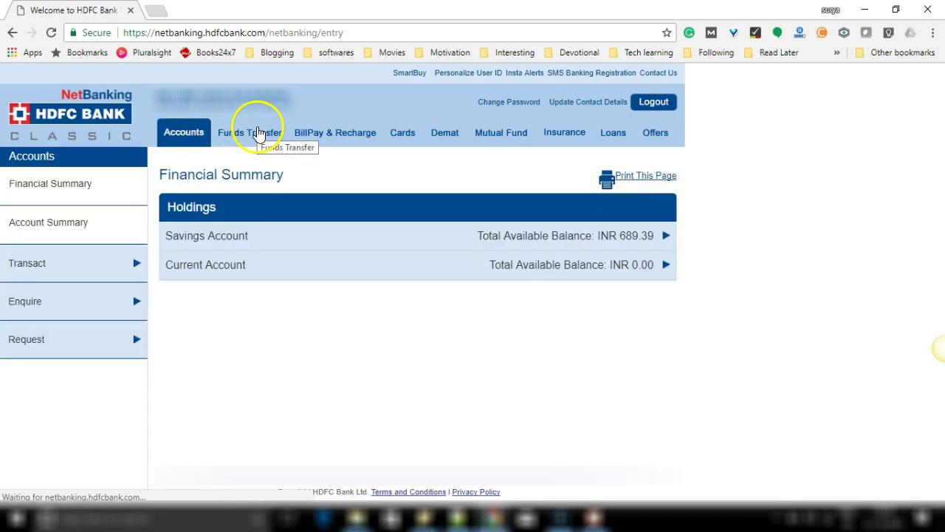
left_click(259, 133)
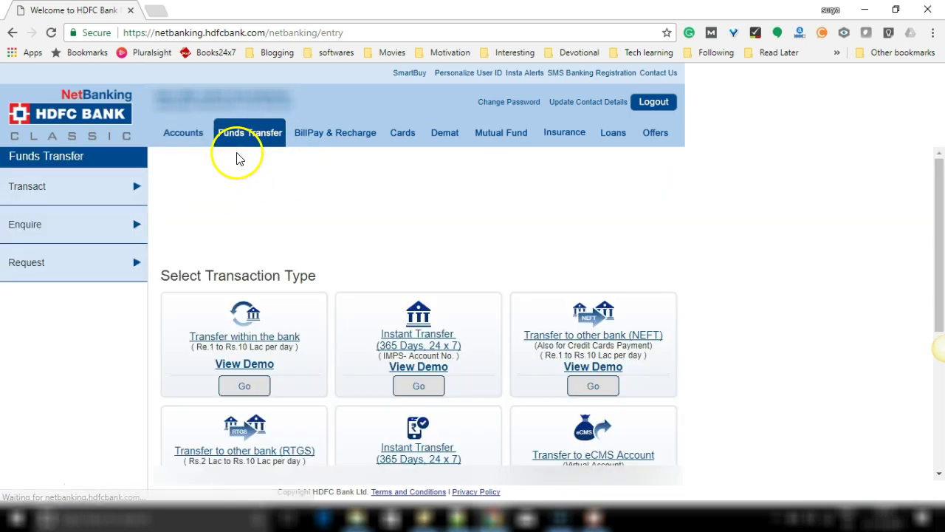
scroll(458, 296, "down", 1)
left_click(421, 317)
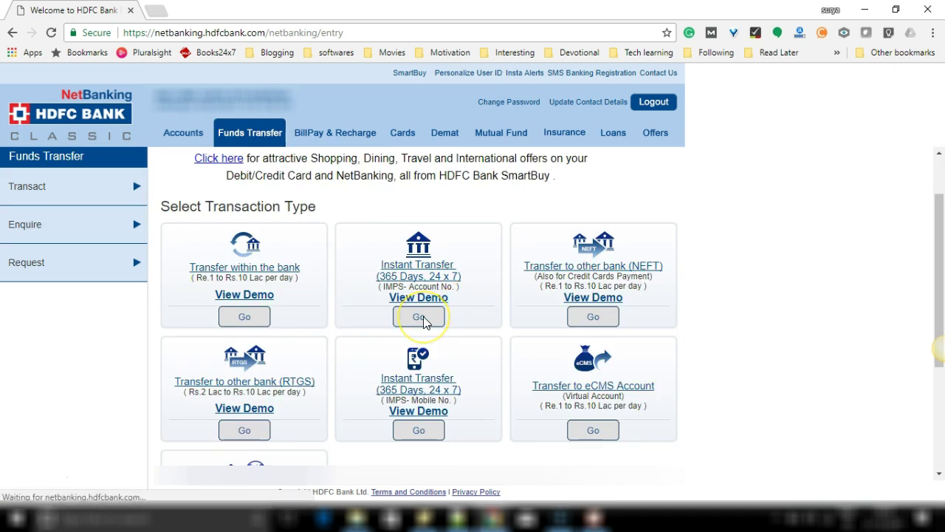
left_click(399, 328)
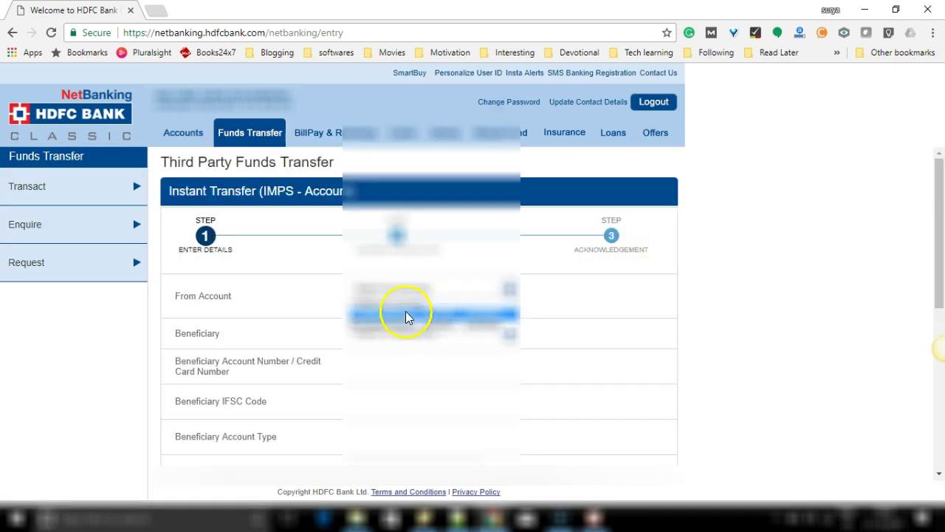
left_click(407, 234)
Continue, confirm the transfer, and have the OTP sent to the mobile number.
scroll(403, 199, "down", 4)
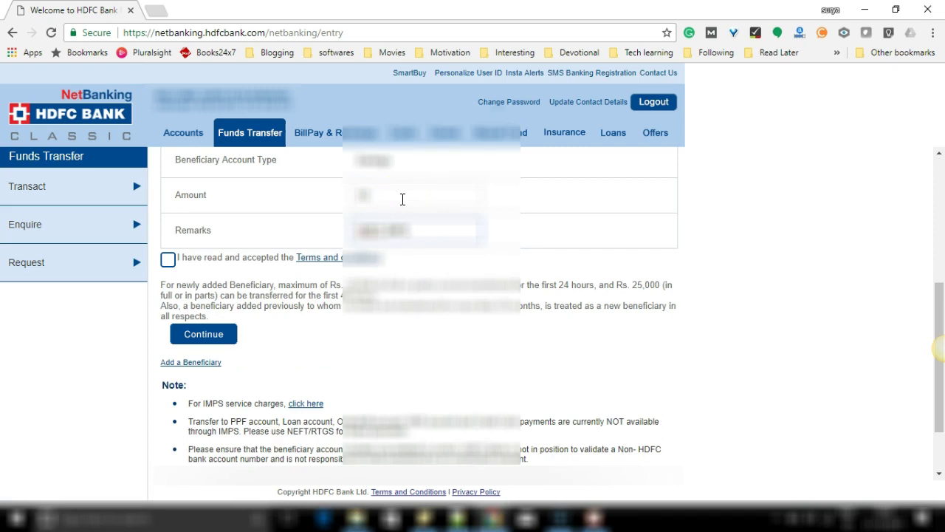
left_click(220, 336)
scroll(221, 338, "down", 3)
left_click(274, 378)
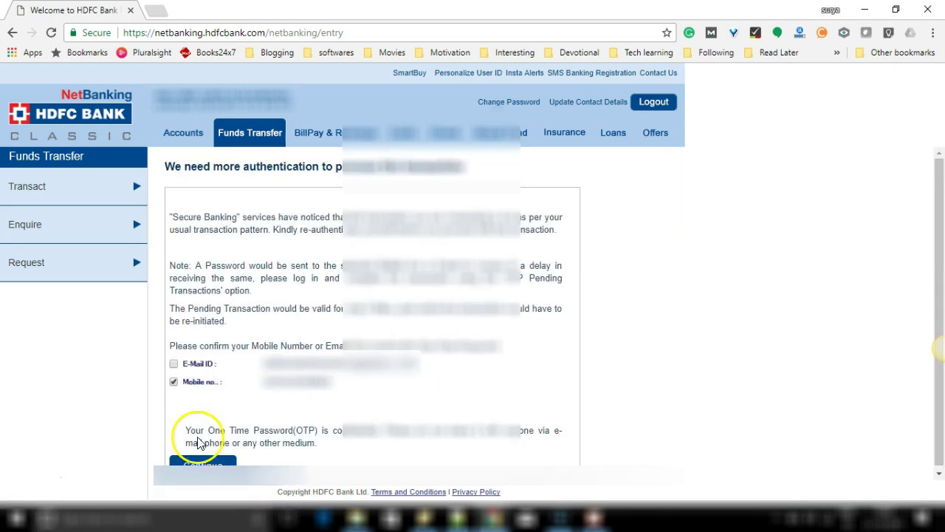
left_click(201, 463)
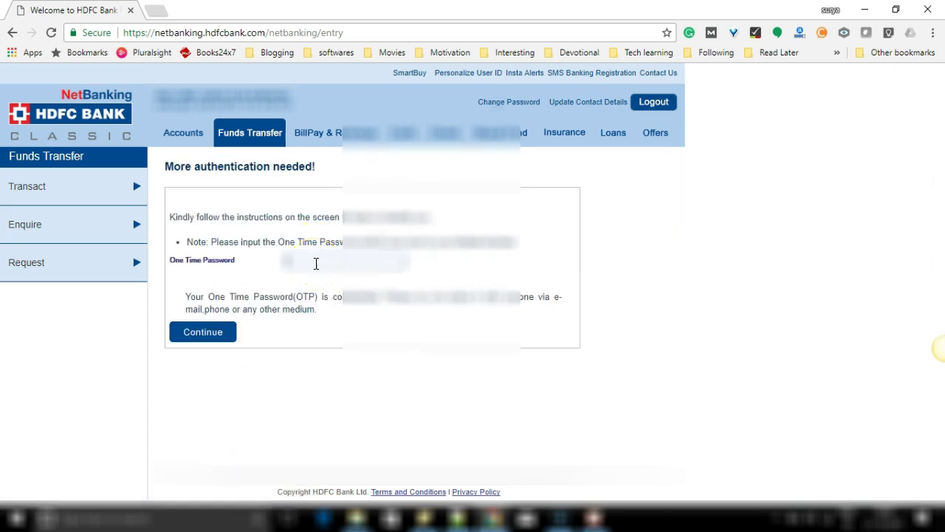
Submit the OTP and select the User Reference and RRN numbers on the acknowledgement.
left_click(205, 332)
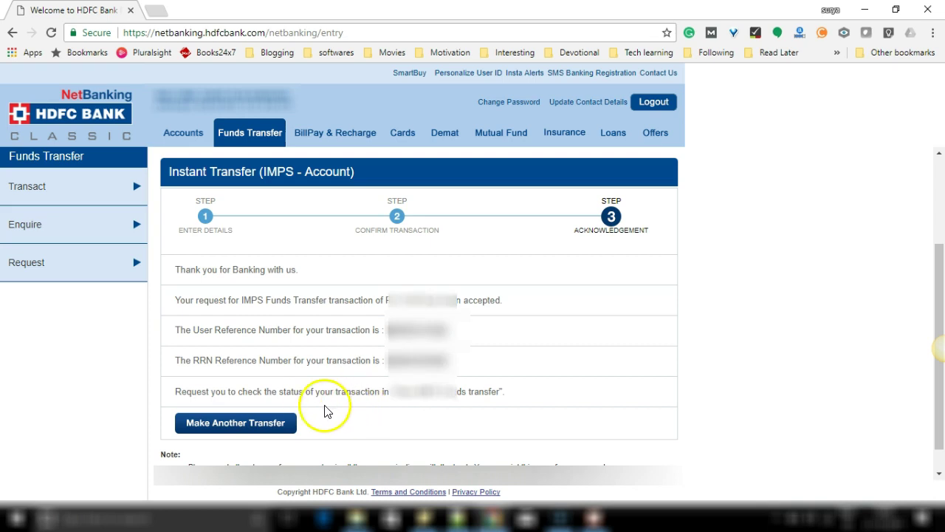
scroll(371, 392, "down", 1)
left_click_drag(394, 362, 485, 371)
left_click(424, 302)
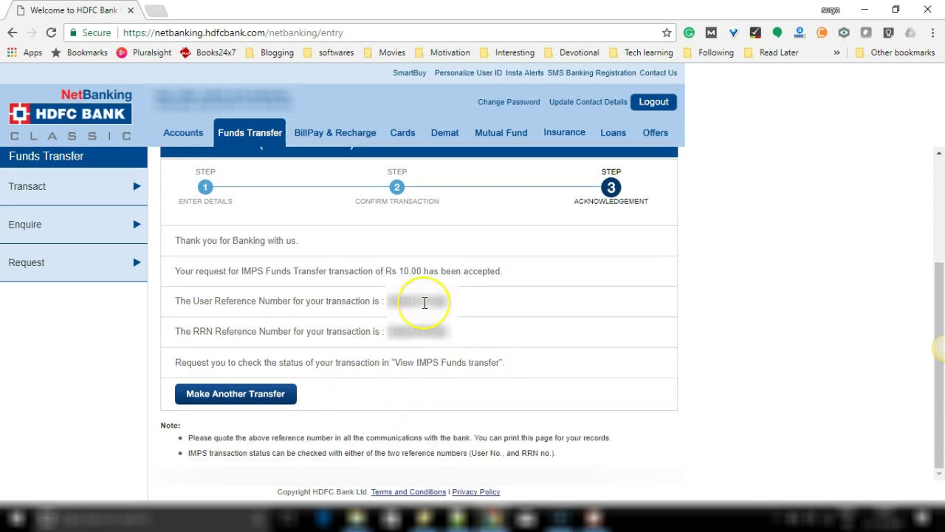
double_click(425, 302)
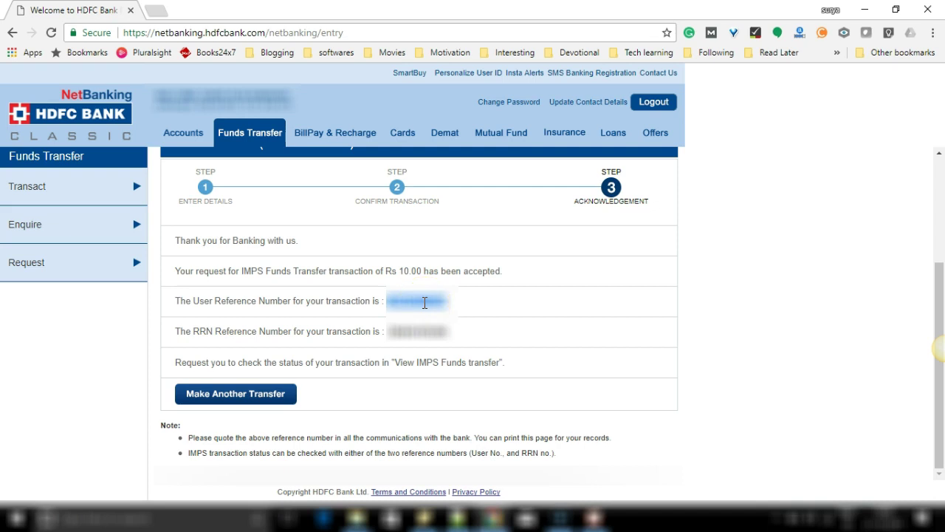
left_click_drag(456, 338, 175, 318)
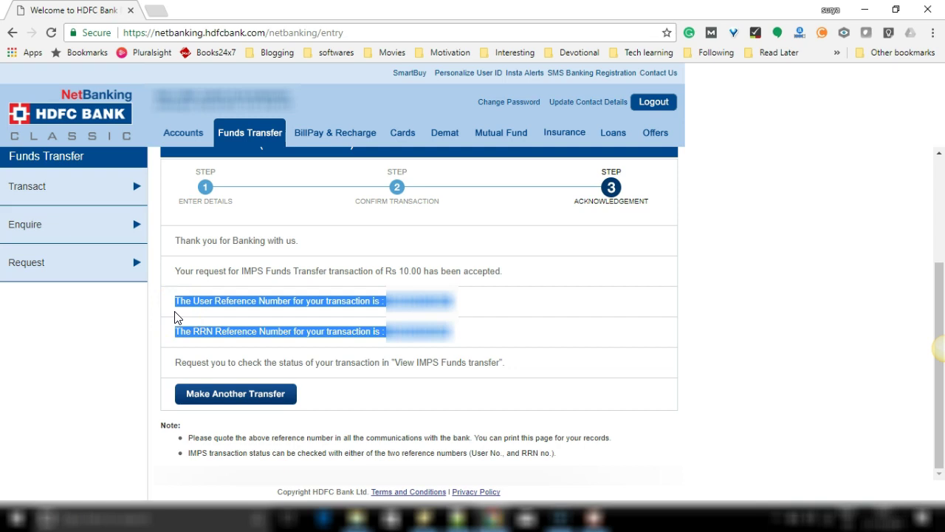
Open Enquire > View IMPS Funds Transfer and paste the RRN from Sticky Notes.
left_click(108, 230)
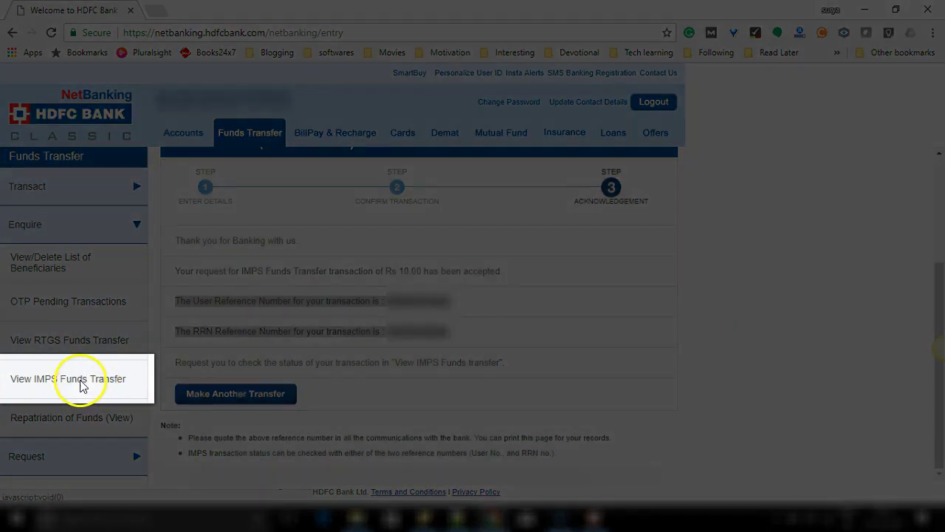
left_click(82, 385)
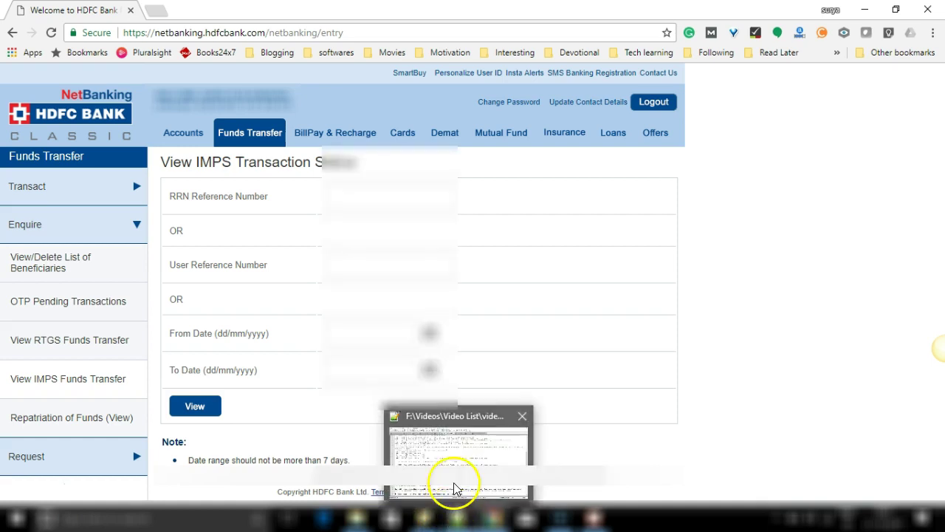
left_click(452, 519)
left_click(378, 192)
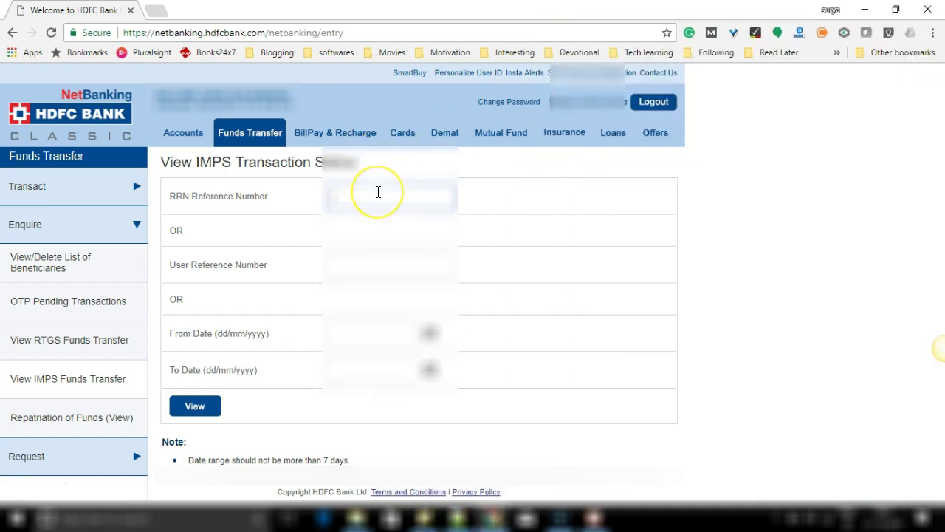
key("ctrl+v")
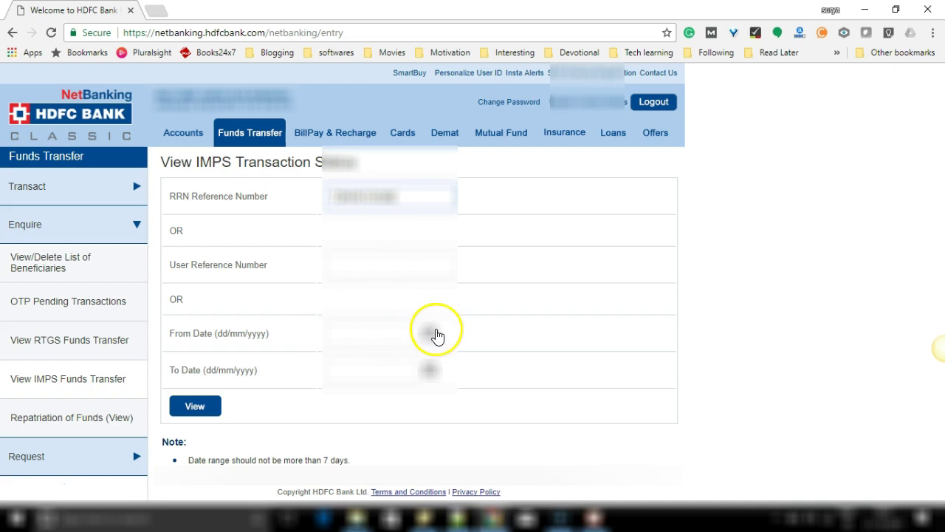
left_click(198, 405)
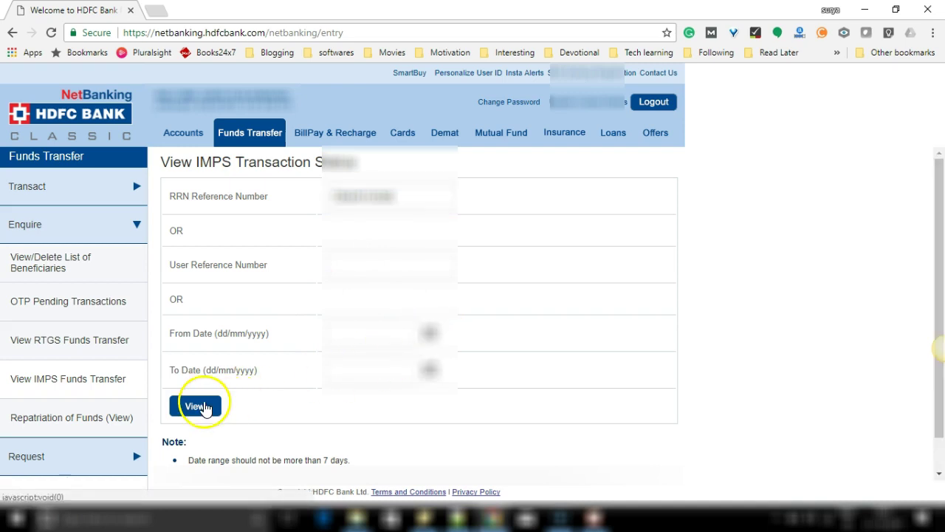
scroll(348, 371, "down", 1)
Set From Date and To Date both to the 21st and rerun the lookup.
left_click(430, 297)
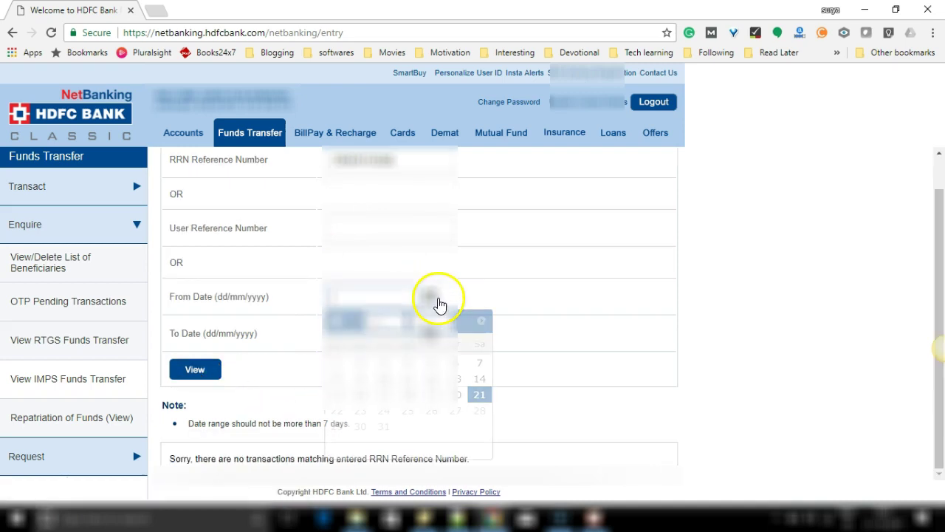
left_click(477, 393)
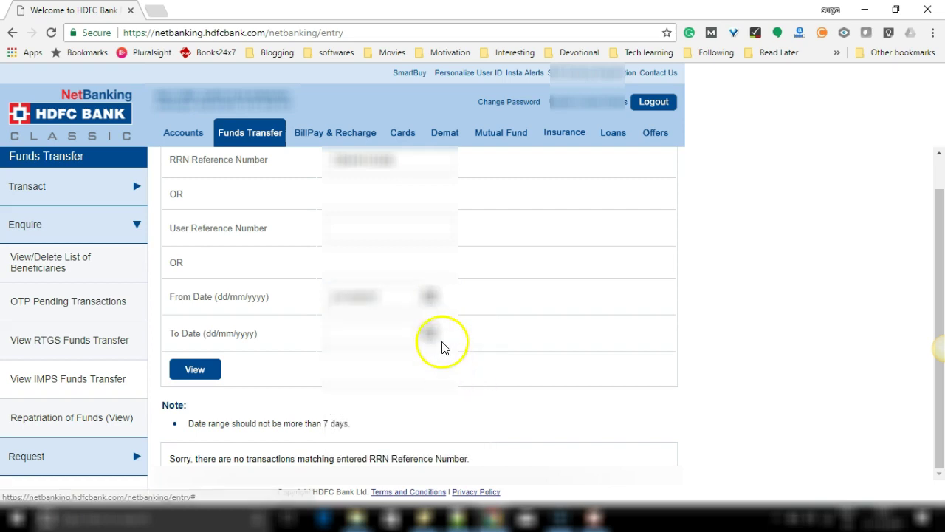
left_click(441, 344)
left_click(479, 432)
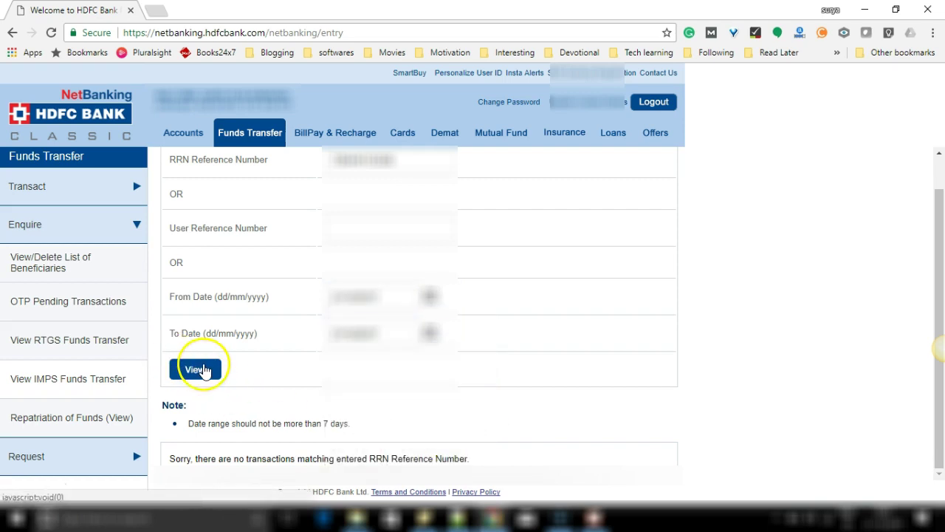
left_click(204, 370)
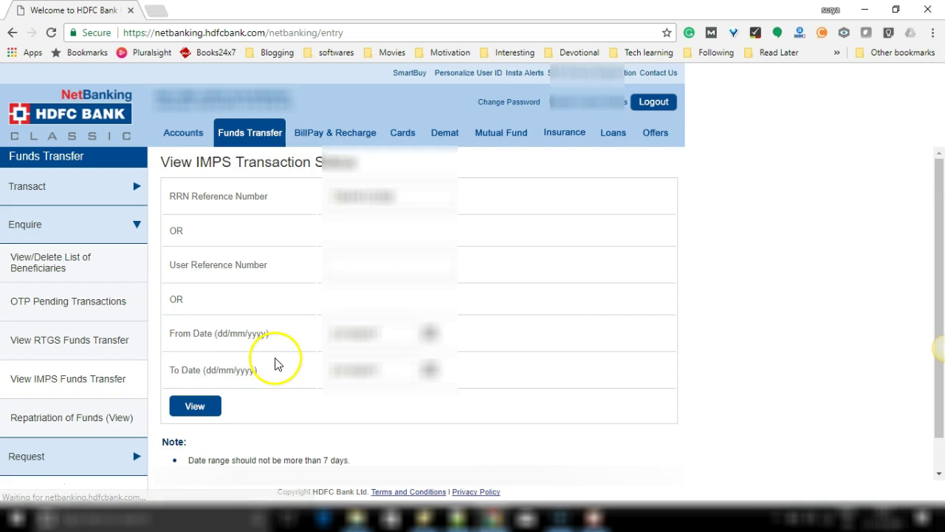
Select the second reference number in the notes and the current RRN field value.
scroll(295, 364, "up", 1)
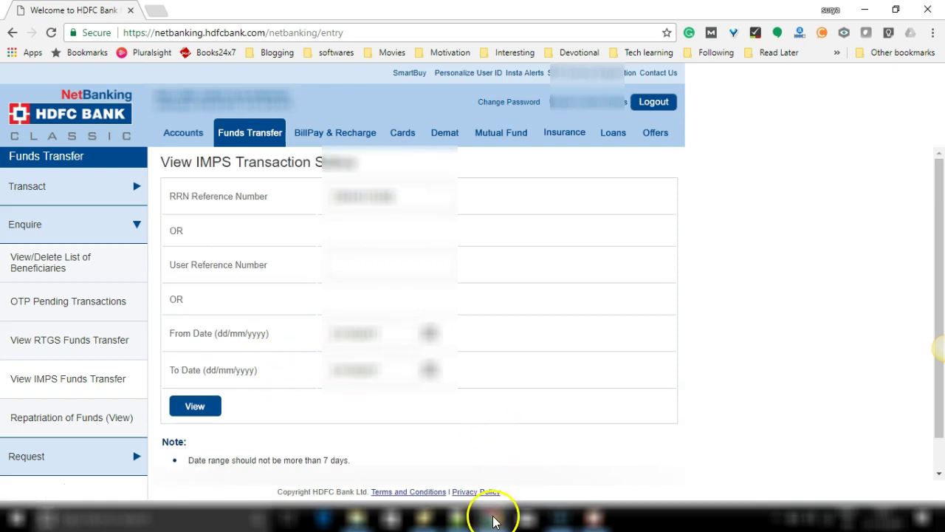
left_click(424, 517)
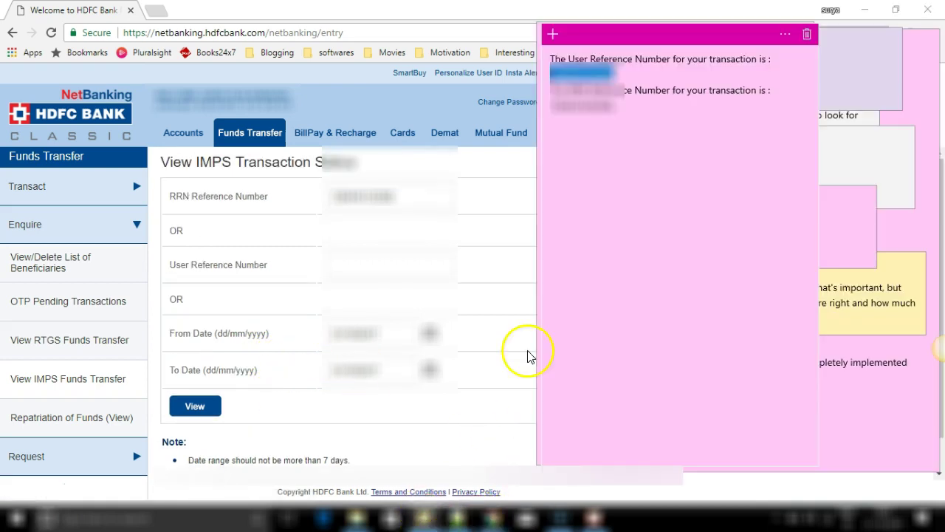
double_click(601, 110)
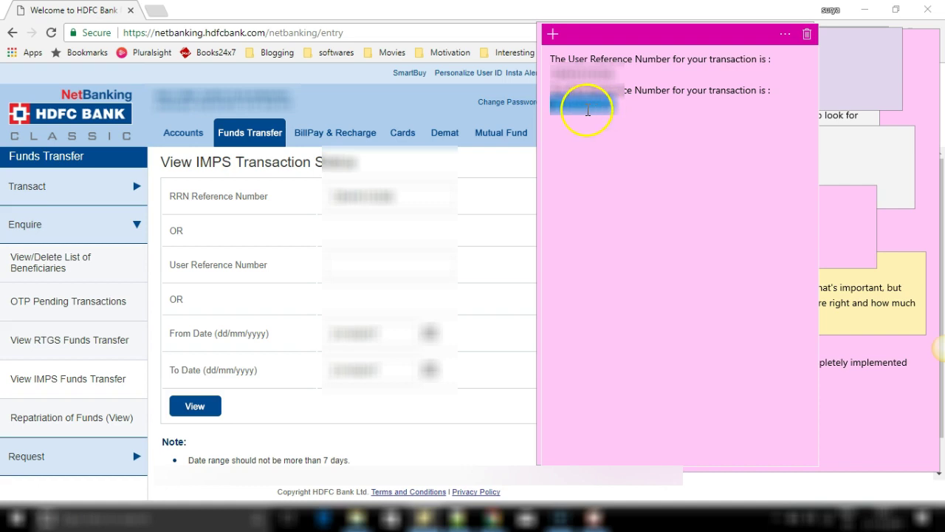
double_click(358, 199)
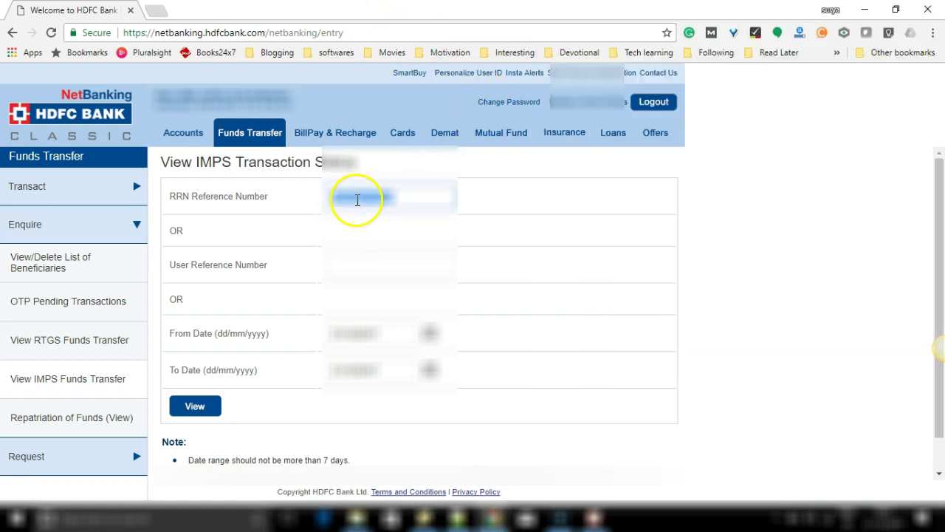
Search by the pasted RRN and open the 21/10/2017 Rs 10.00 IMPS transfer's details, showing Payment Successful.
key("ctrl+v")
left_click(204, 414)
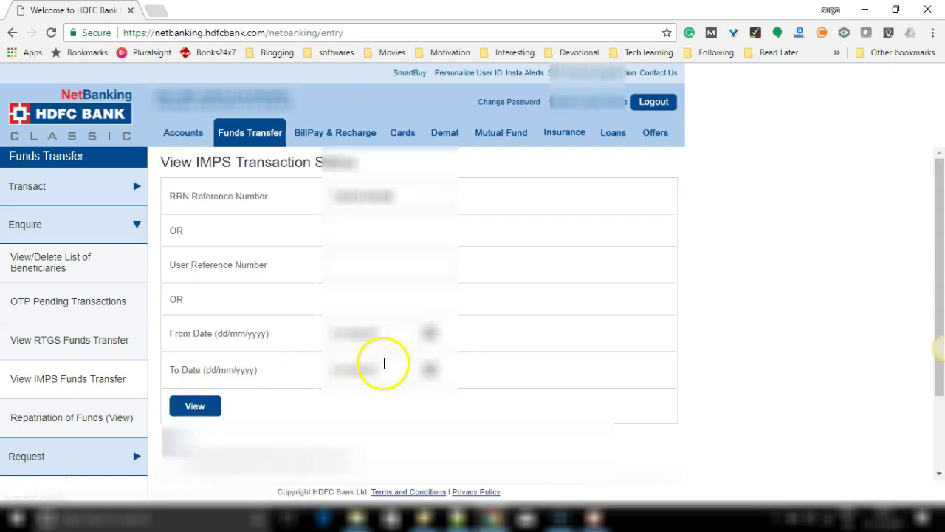
scroll(383, 362, "down", 2)
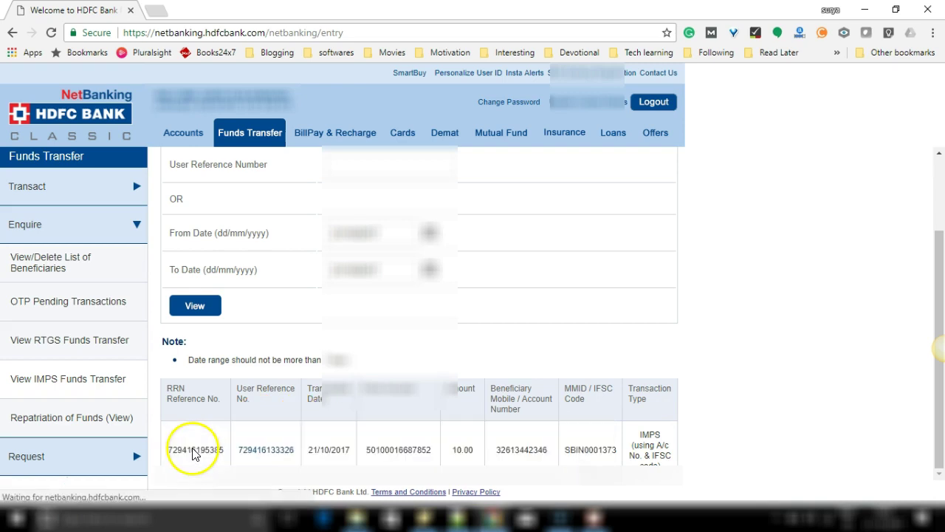
left_click(192, 448)
scroll(353, 361, "down", 1)
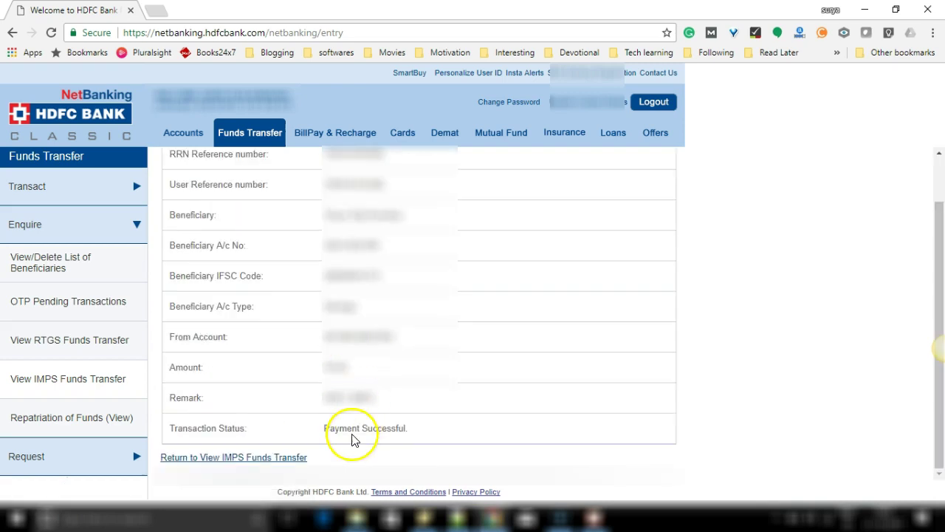
left_click_drag(320, 433, 426, 435)
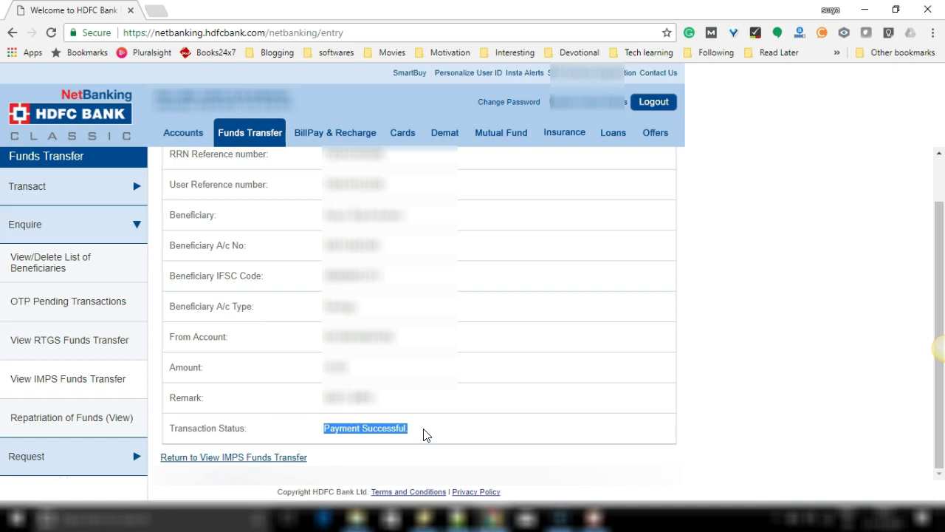
left_click(433, 423)
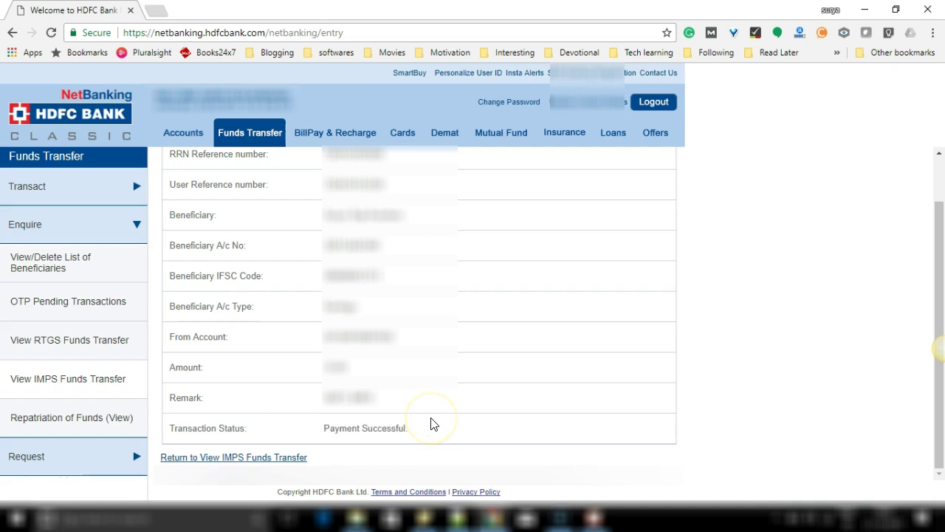